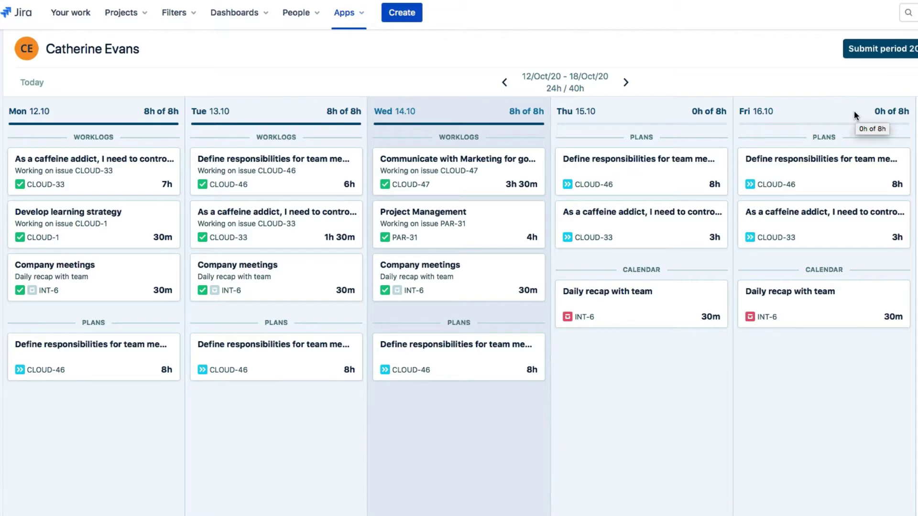
Advance the My Work calendar three weeks to 2–8 Nov, where Tuesday 3 Nov is a holiday
left_click(626, 83)
left_click(626, 84)
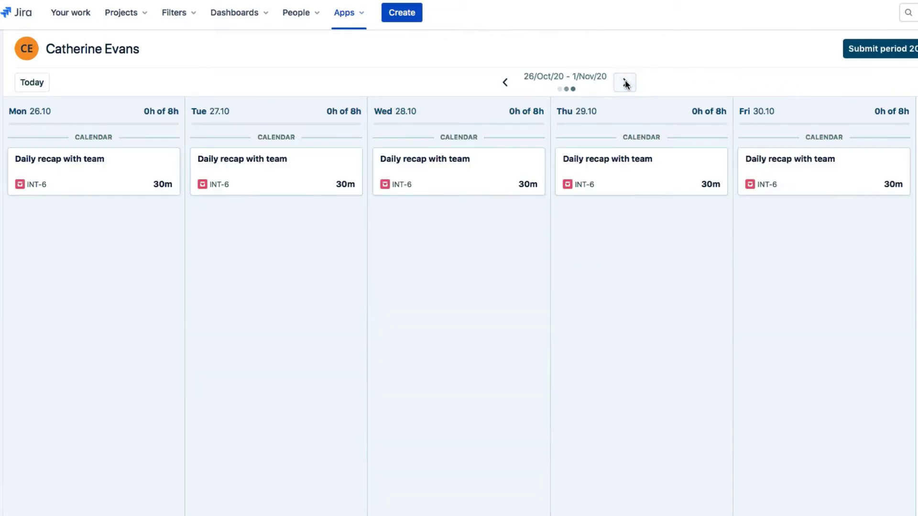
left_click(626, 83)
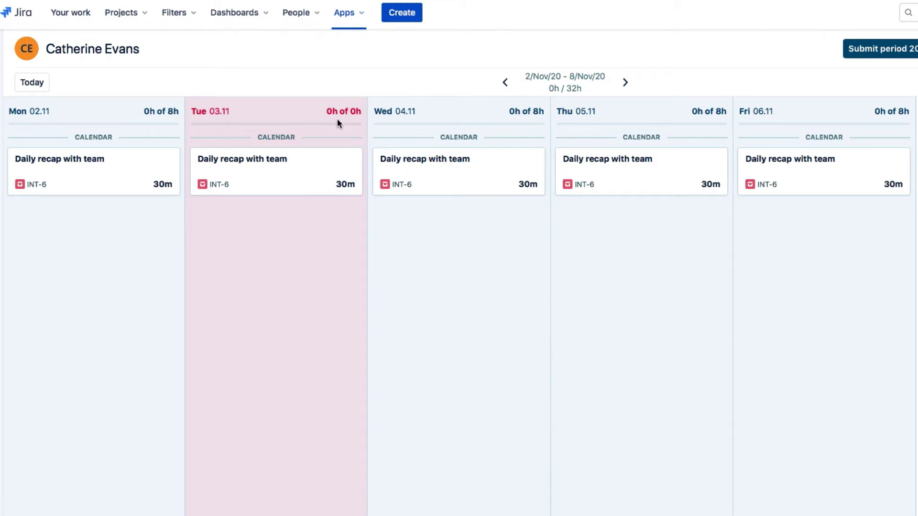
Log Tuesday 3 Nov's 30m Daily recap as Company meetings time, then switch to Resource Planning
left_click(294, 182)
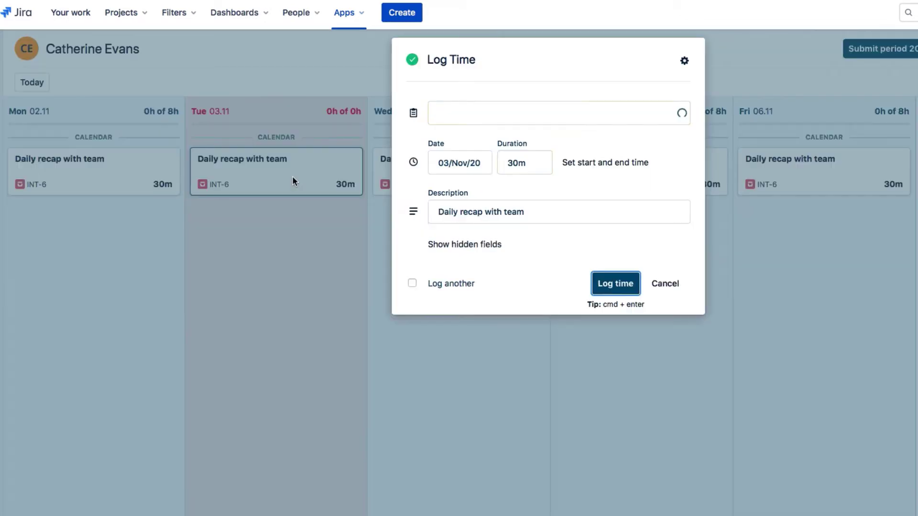
left_click(604, 284)
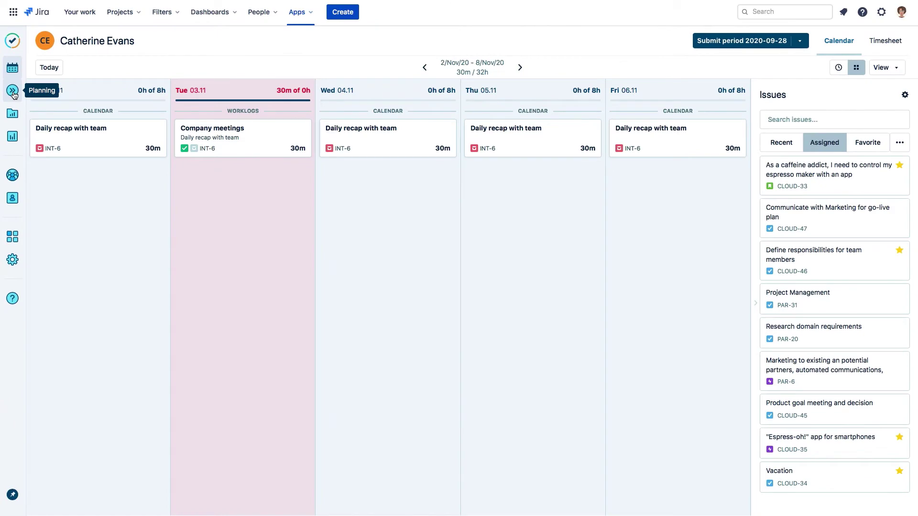
left_click(13, 92)
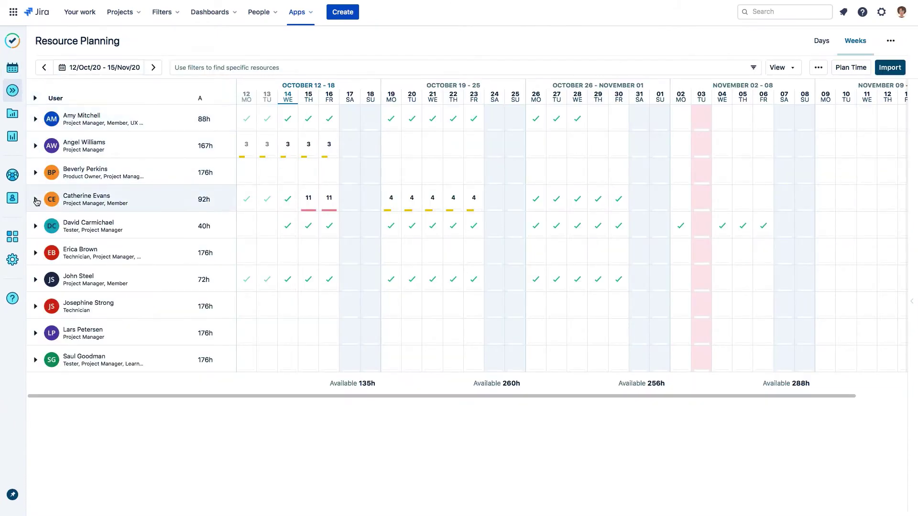
Expand the fourth user's row to show CLOUD-46, CLOUD-33 and IT-1 and check her daily planned hours
left_click(35, 200)
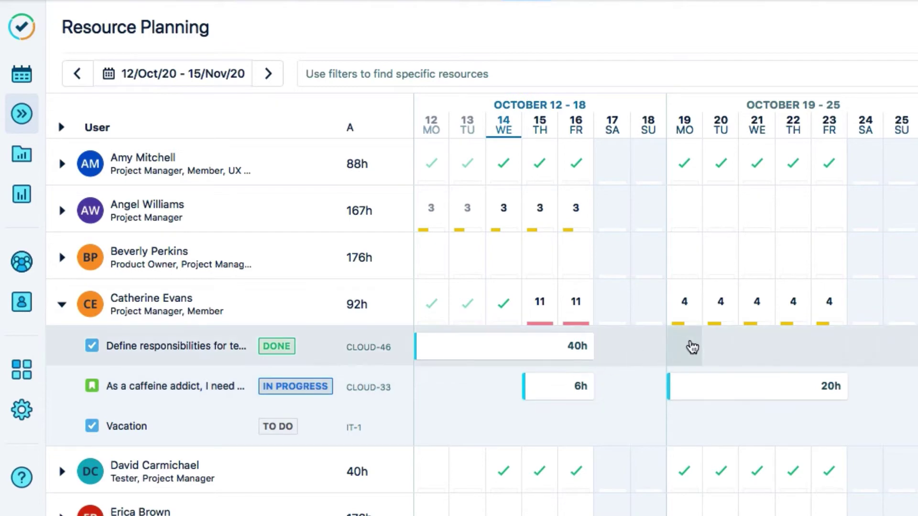
mouse_move(691, 326)
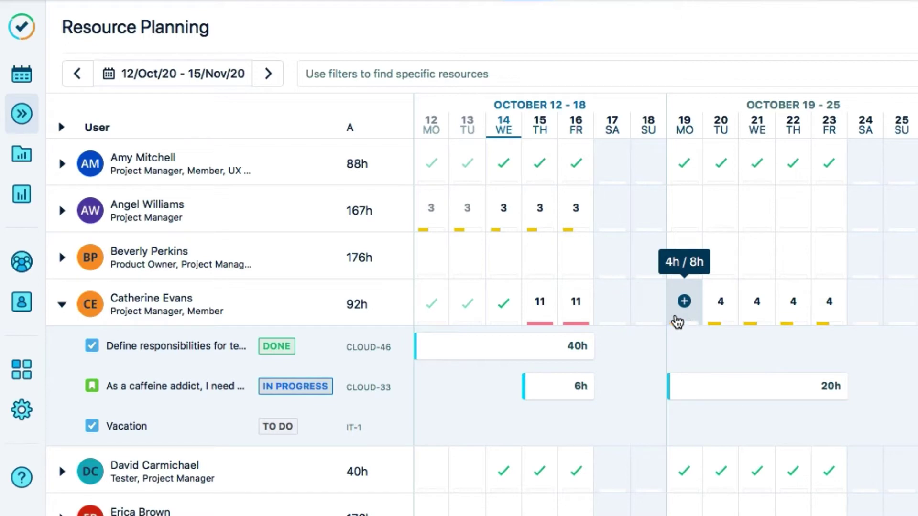
mouse_move(577, 318)
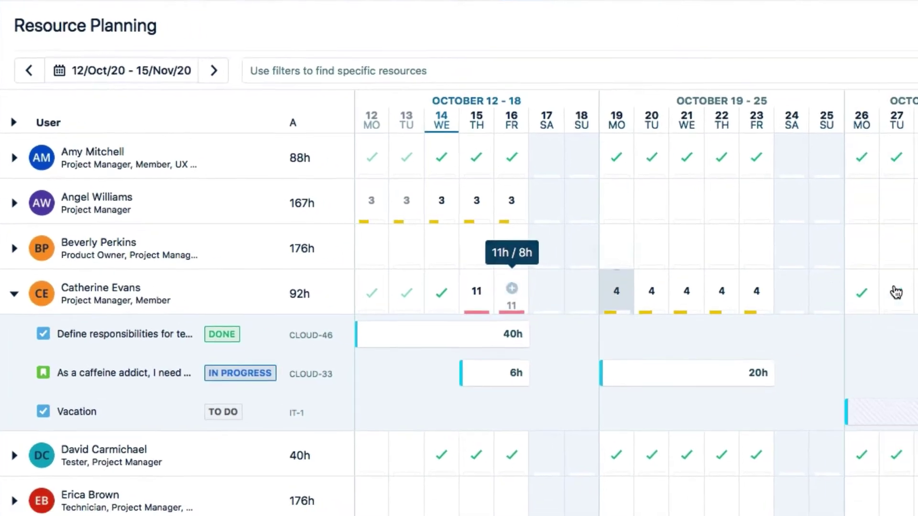
mouse_move(622, 237)
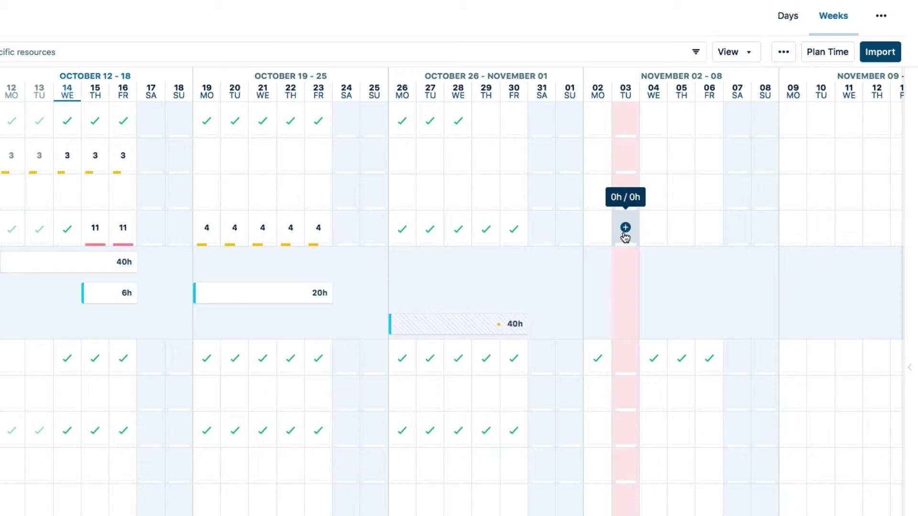
Add a 3h CLOUD-33 plan in the user's Nov 03 holiday cell
left_click(626, 227)
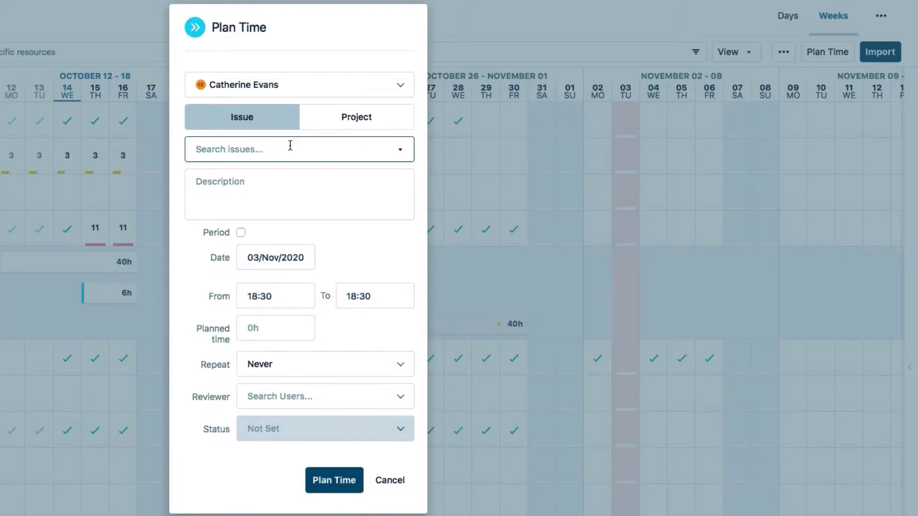
type("Cloud-33")
left_click(283, 204)
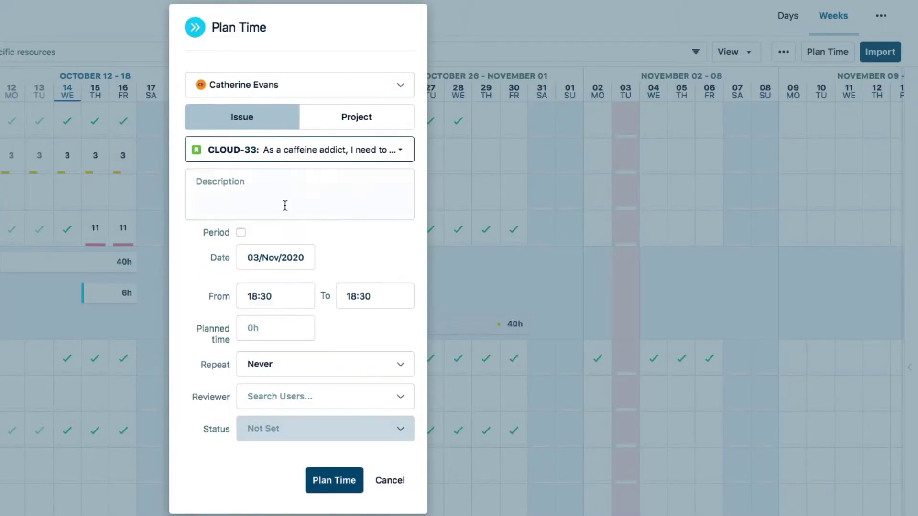
left_click(280, 329)
type("3h")
left_click(325, 483)
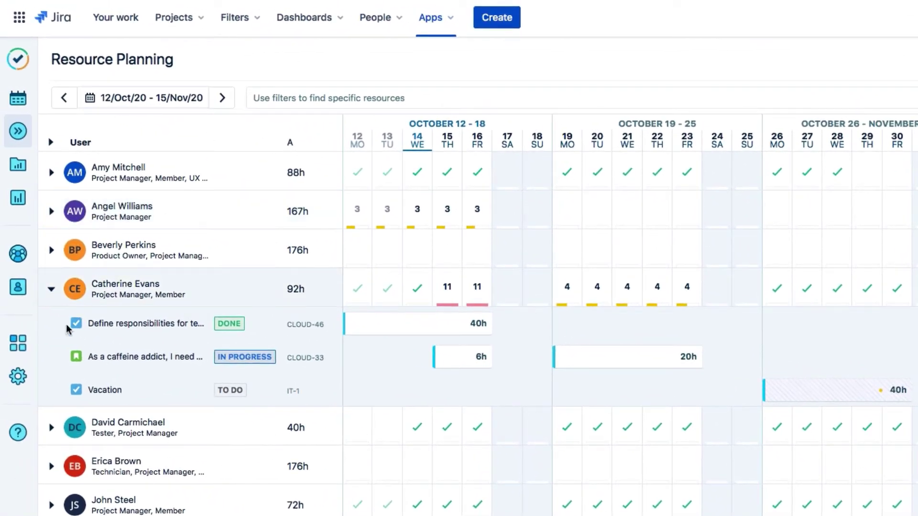
Check the Tempo Permission Overview and the Jira global permissions for Tempo roles
left_click(18, 378)
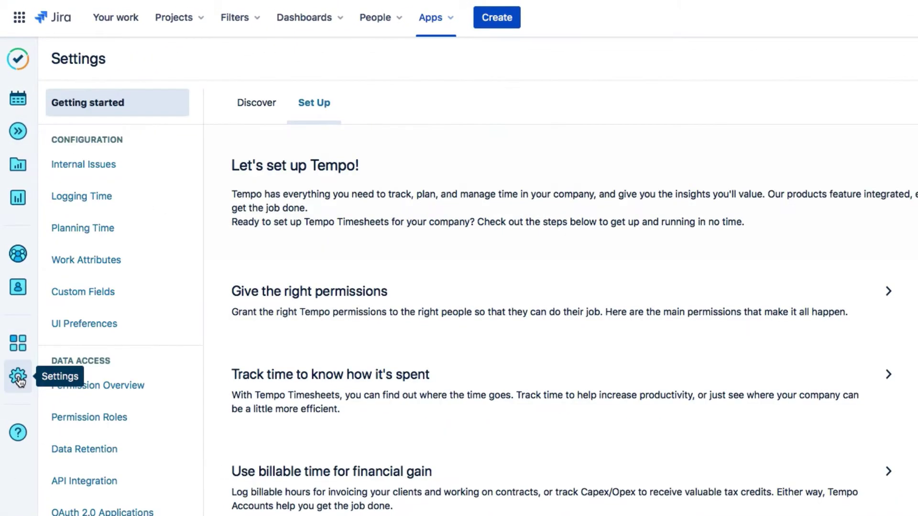
left_click(79, 386)
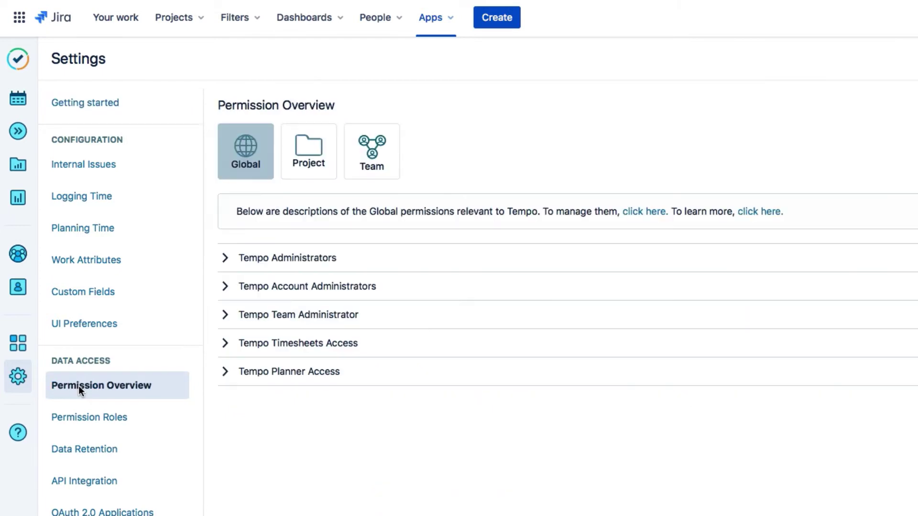
left_click(649, 210)
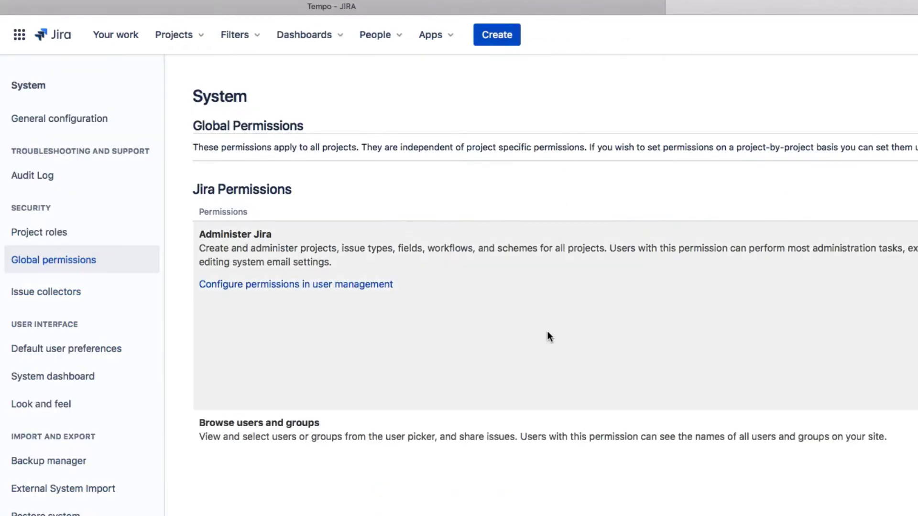
scroll(546, 340, "down", 15)
scroll(546, 340, "down", 8)
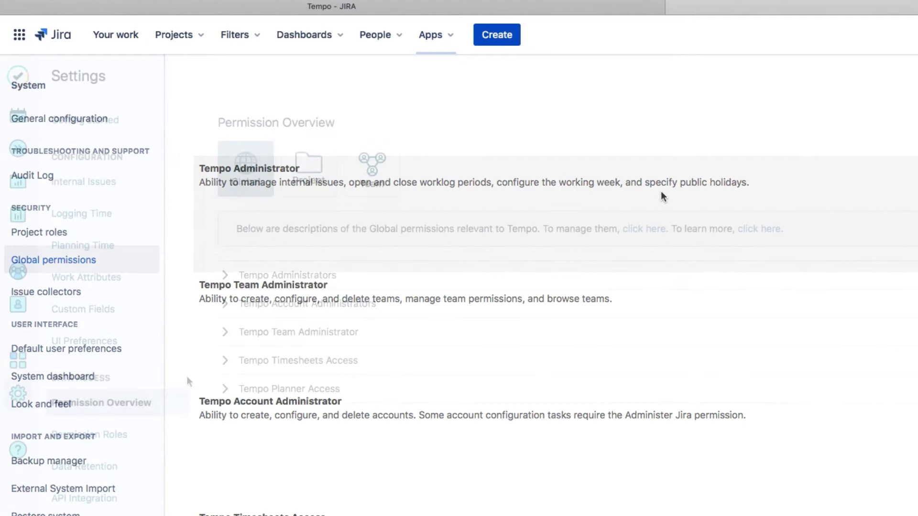
scroll(120, 390, "down", 3)
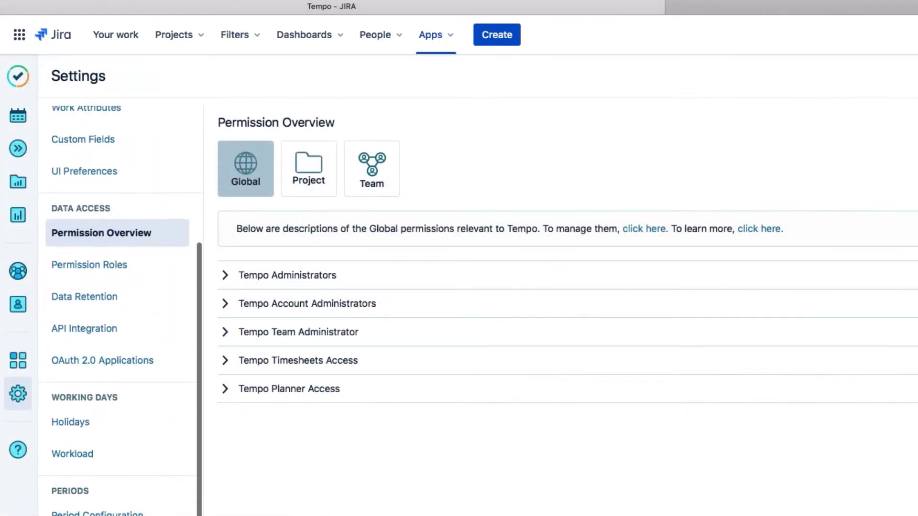
Name a new workload scheme 'Part-time Workload Scheme' with description 'Part-time on Sarang Station'
left_click(116, 458)
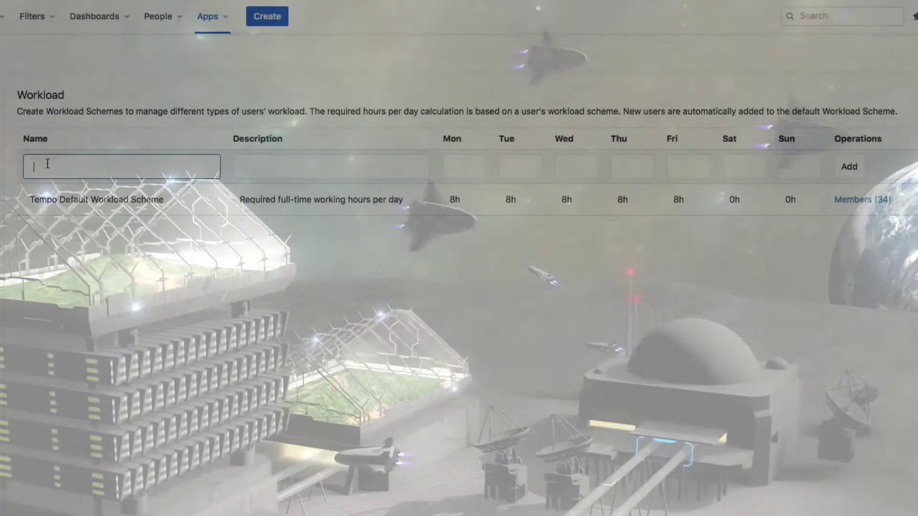
type("Part-time Workloa")
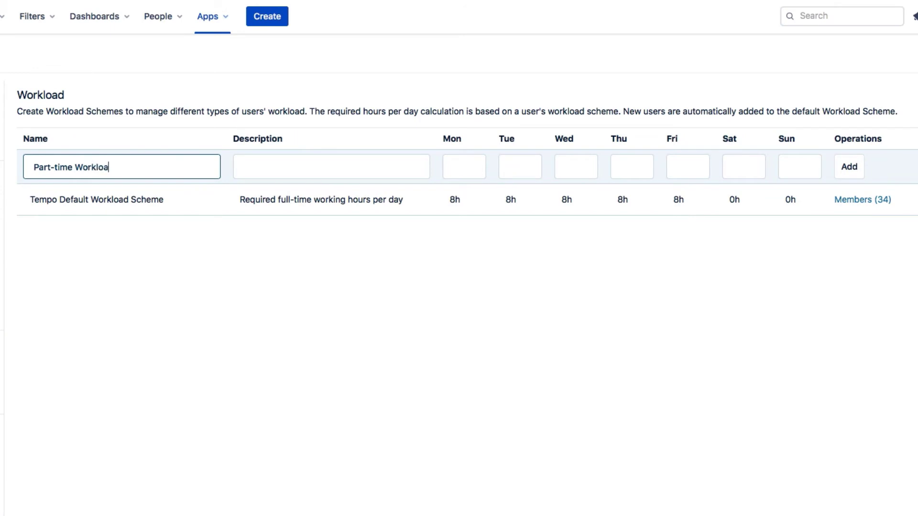
type("d Scheme")
left_click(262, 166)
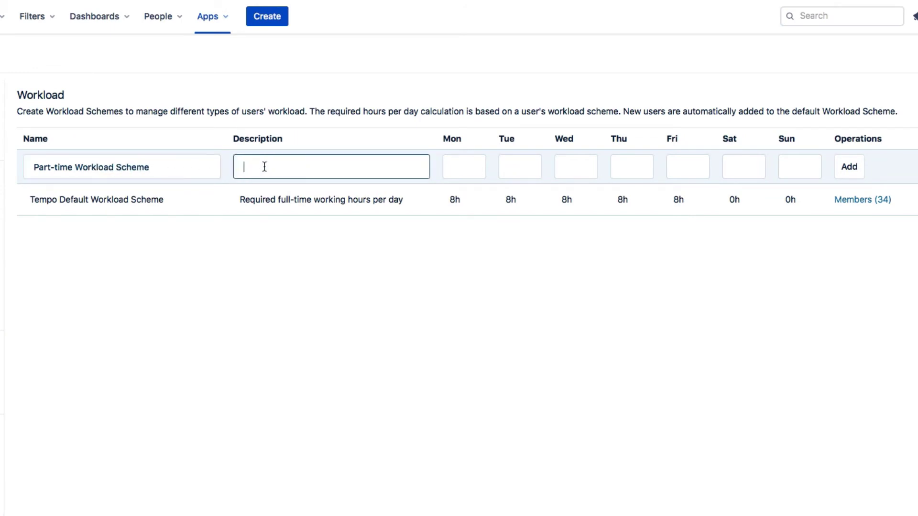
type("Part-time on Sarang Station")
Require 4h on each weekday, Monday to Friday, and add the scheme
left_click(460, 166)
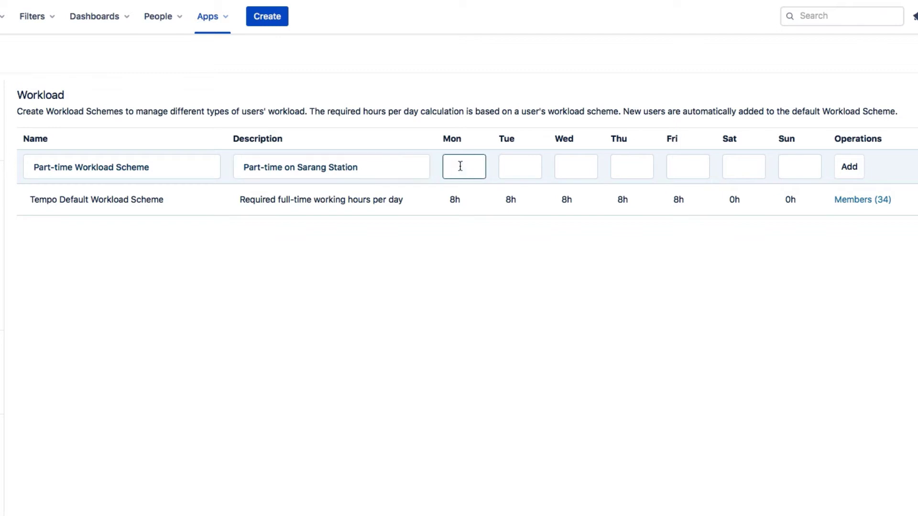
type("4")
key("Tab")
type("4")
key("Tab")
type("4")
key("Tab")
type("4\t4")
left_click(849, 169)
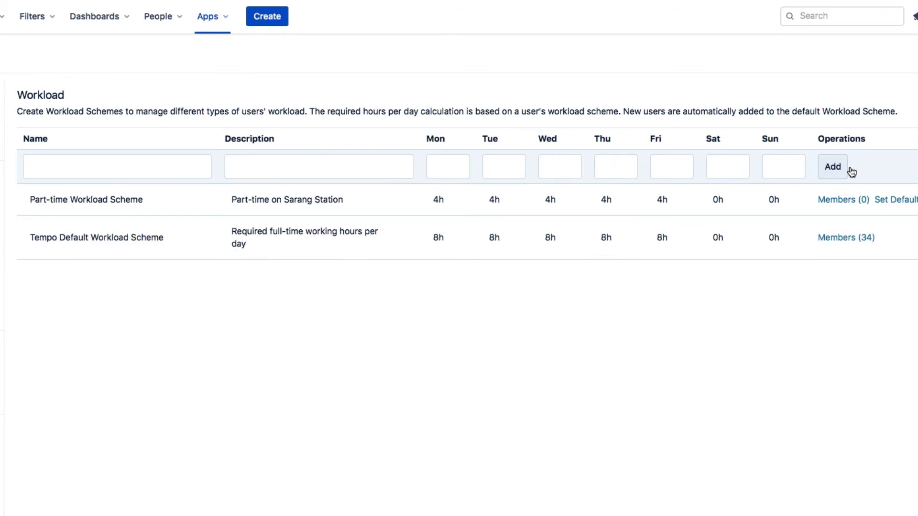
Add the first user as a Part-time Workload Scheme member and check its move options
left_click(840, 200)
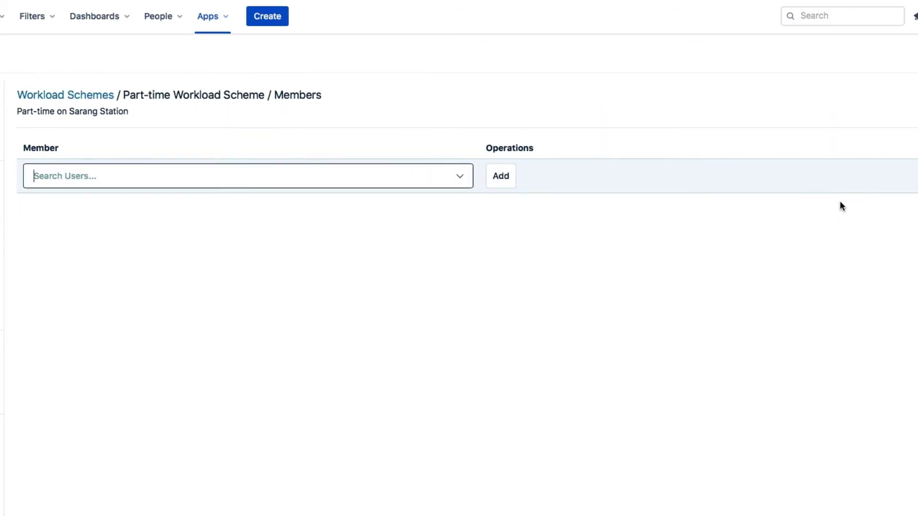
type("Da")
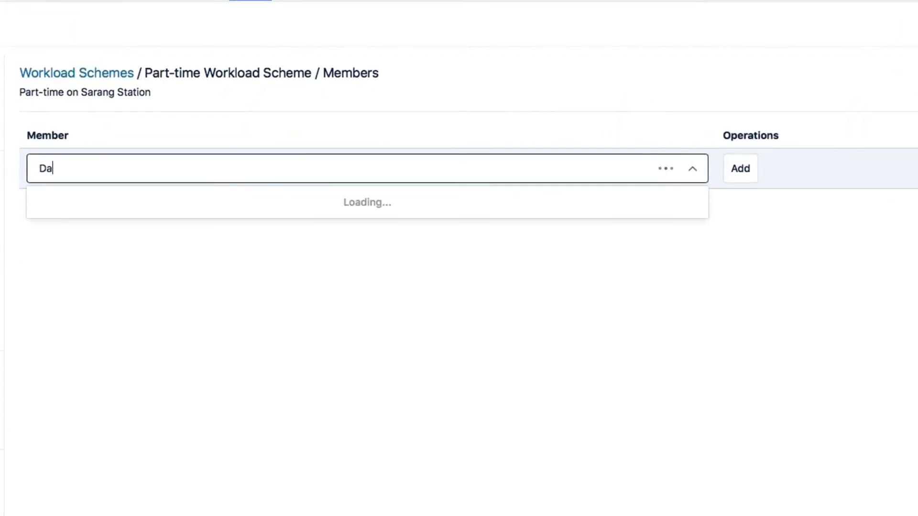
left_click(91, 211)
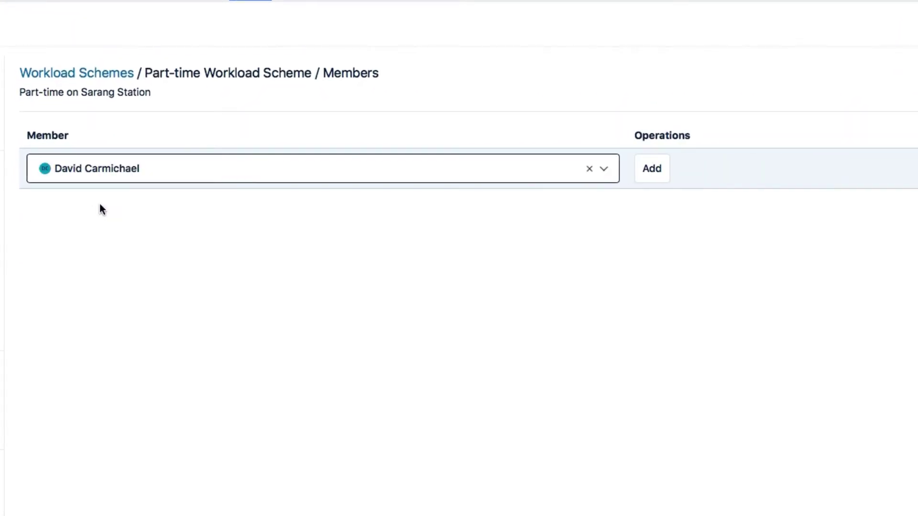
left_click(639, 169)
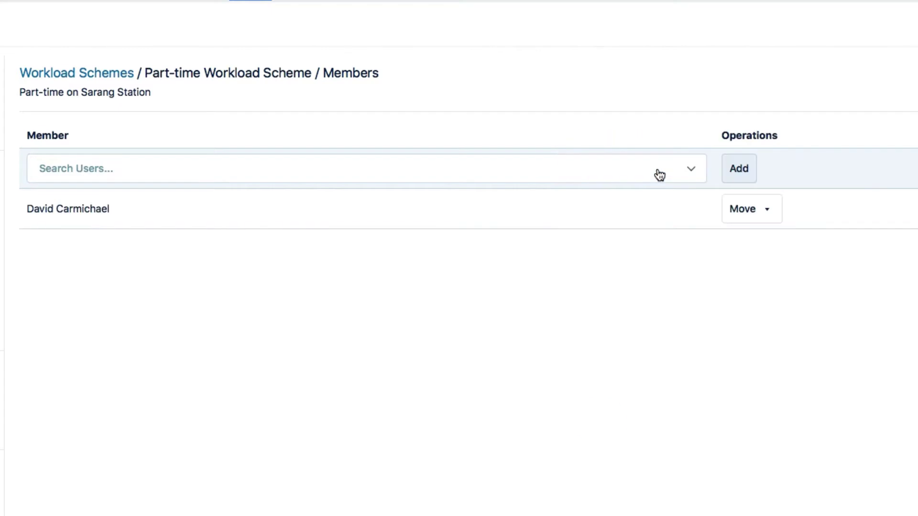
left_click(770, 209)
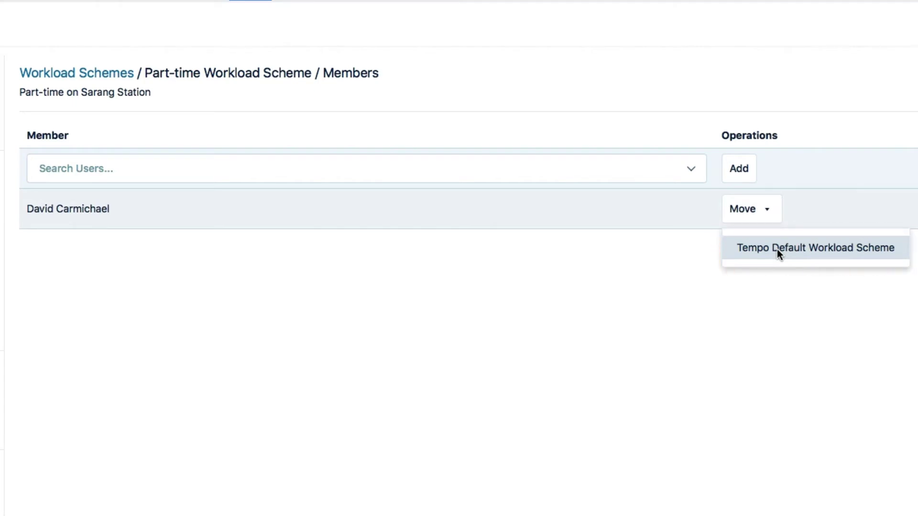
left_click(771, 212)
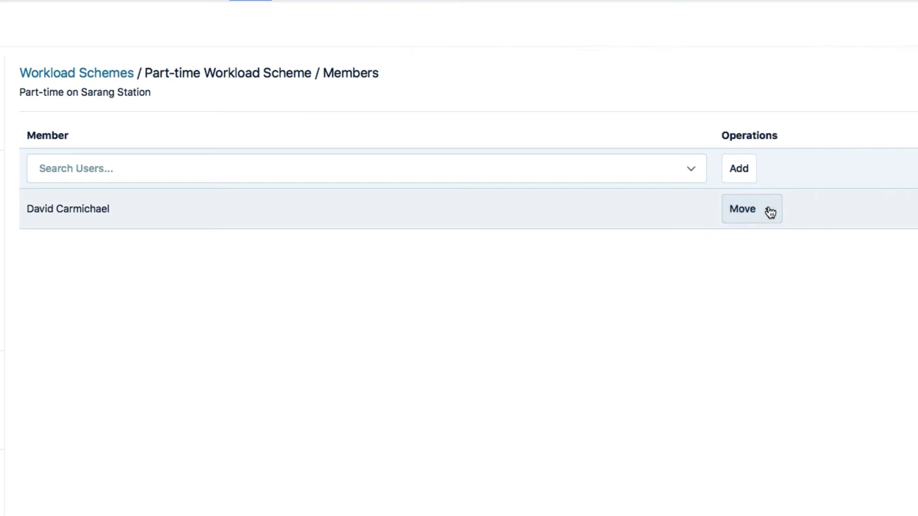
Add two more users as members and return to the workload scheme list
left_click(70, 167)
type("E")
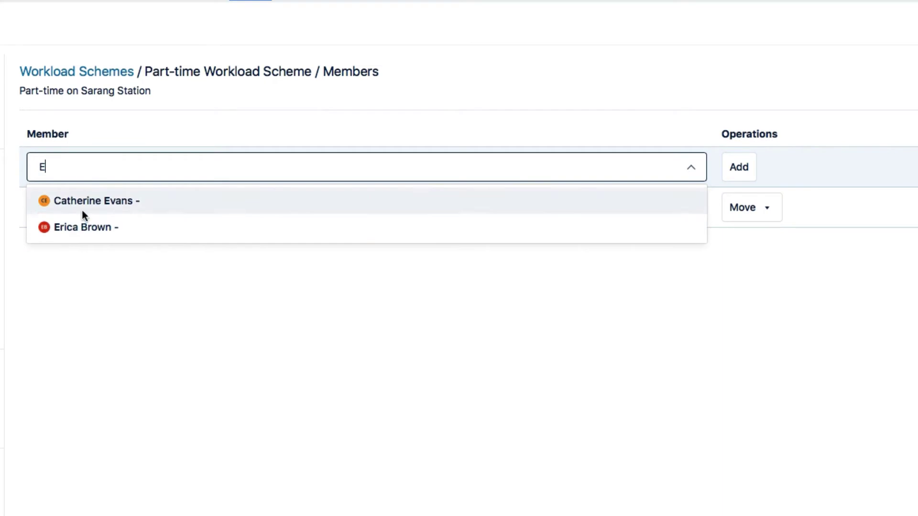
left_click(79, 227)
left_click(744, 168)
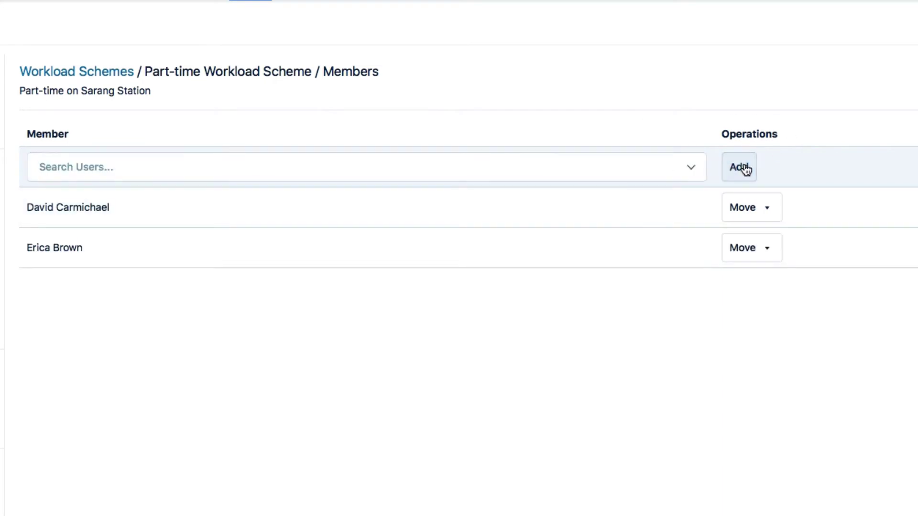
left_click(280, 168)
type("Am")
left_click(272, 200)
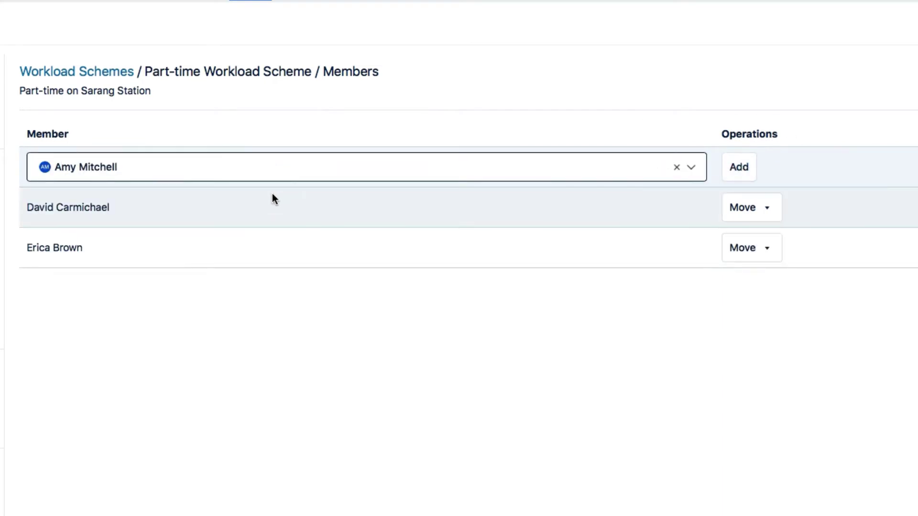
left_click(748, 169)
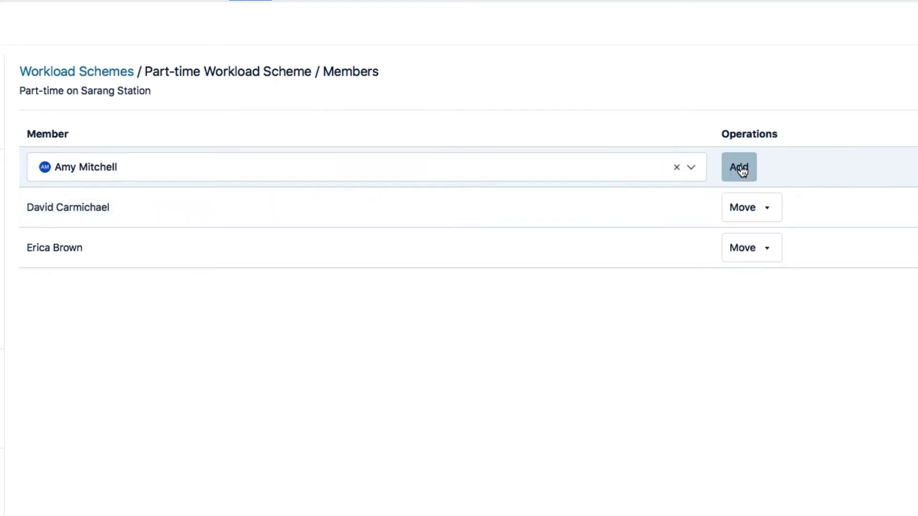
left_click(115, 72)
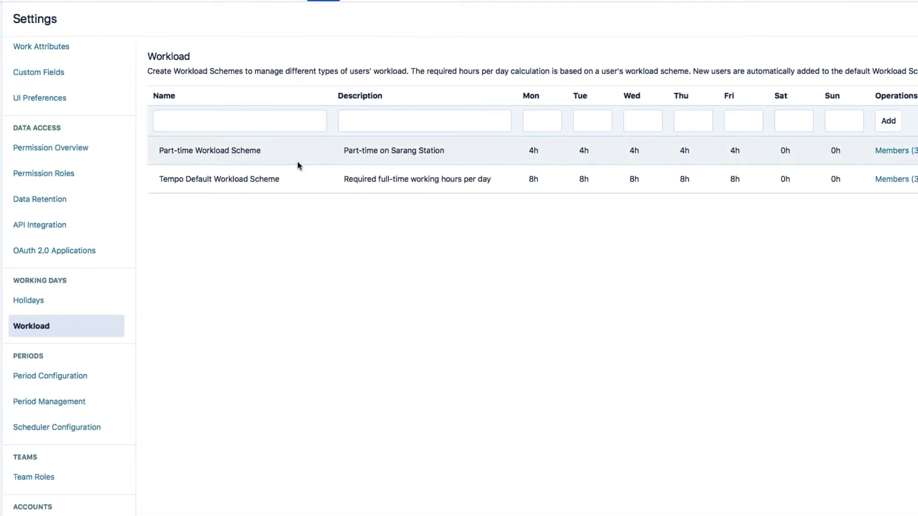
left_click(57, 304)
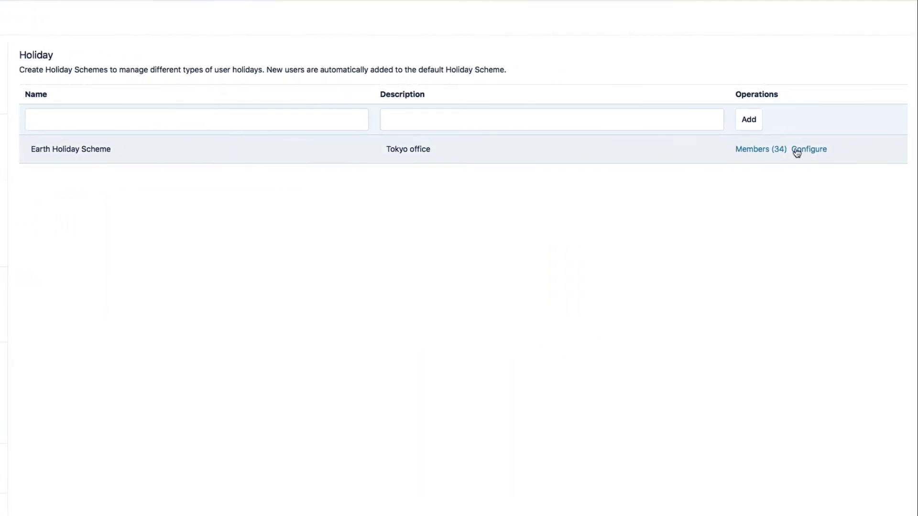
left_click(805, 152)
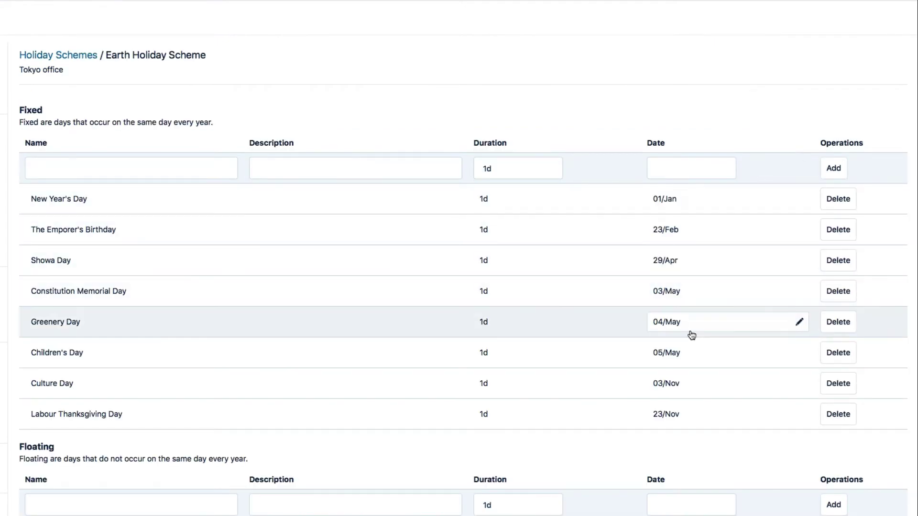
scroll(692, 335, "down", 4)
scroll(692, 335, "down", 2)
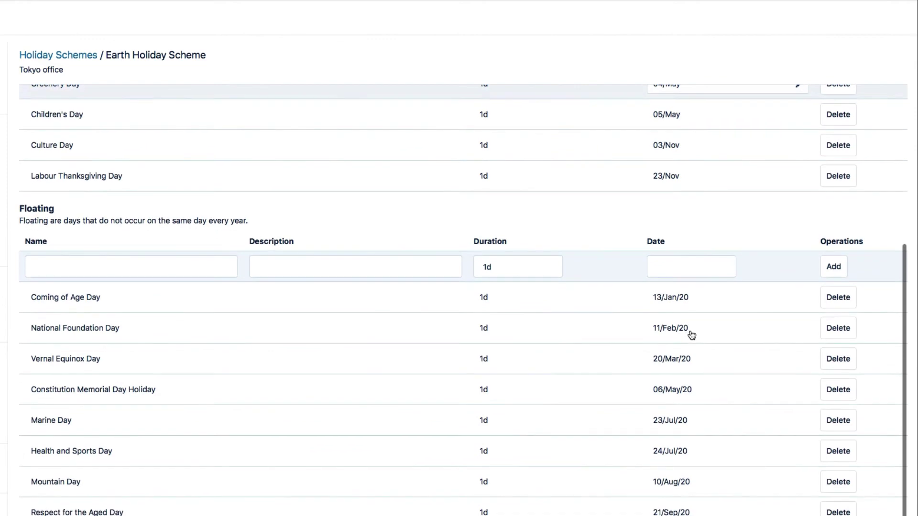
scroll(692, 335, "up", 5)
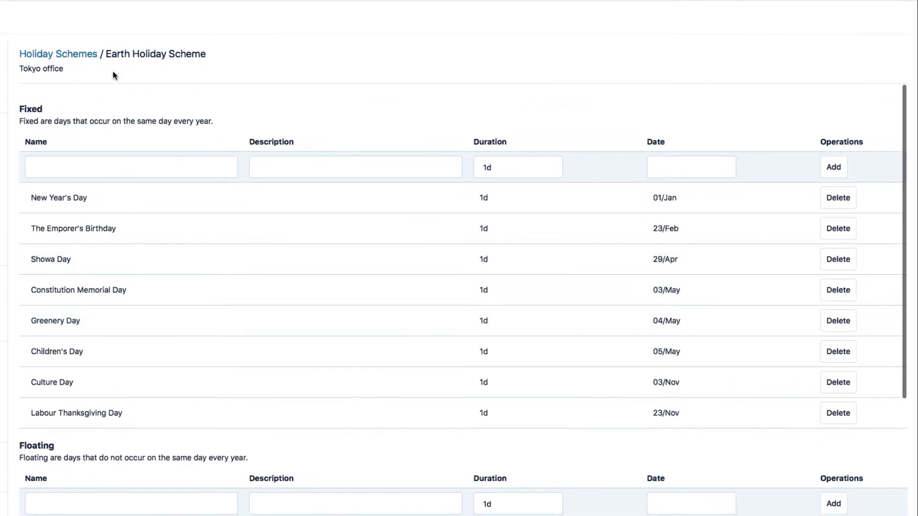
Add a holiday scheme named 'Moon Holiday Scheme' with the description 'Sarang station'
left_click(81, 58)
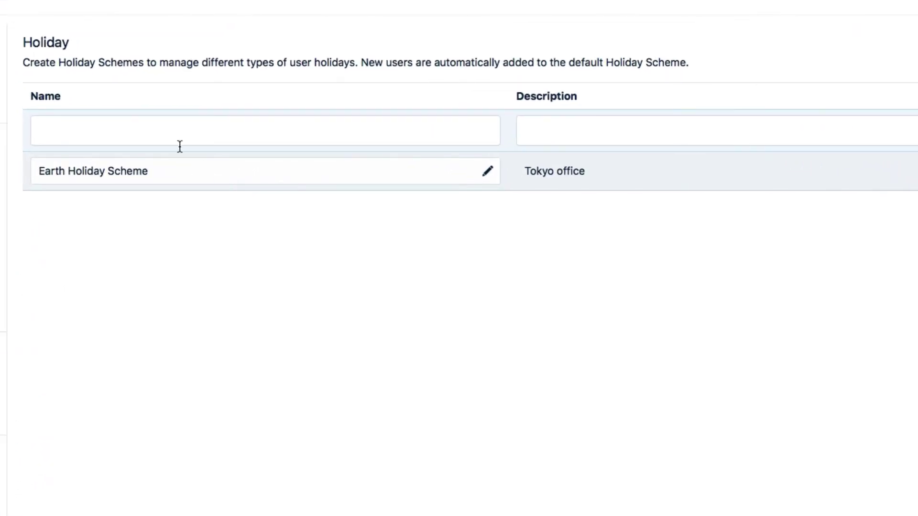
left_click(97, 123)
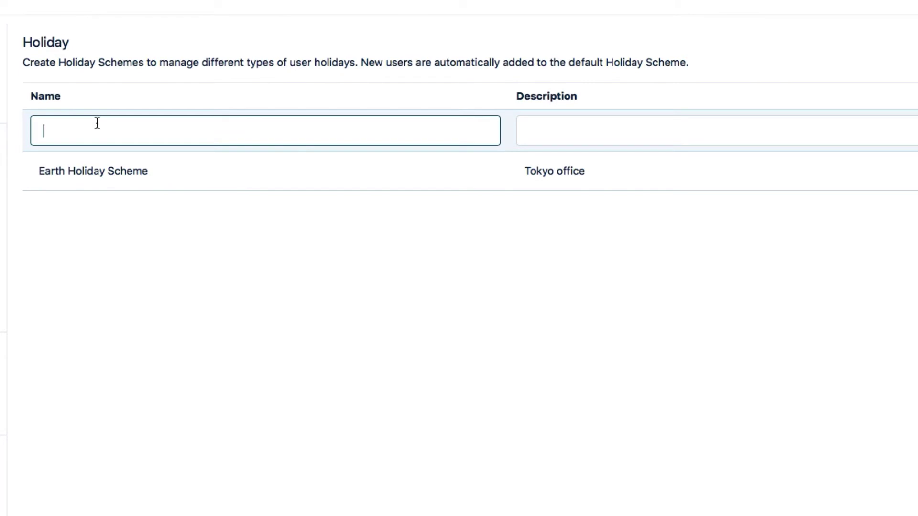
type("Moon Holiday Scheme")
left_click(539, 129)
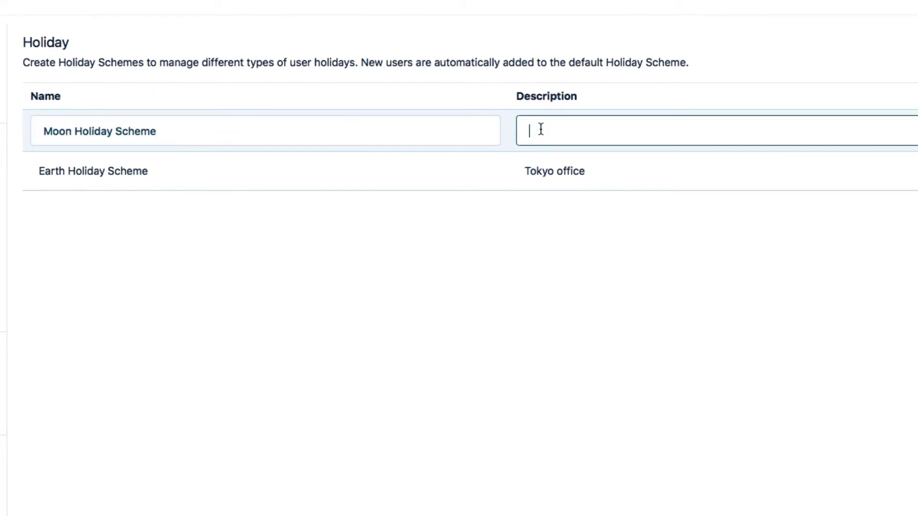
type("Sarang station")
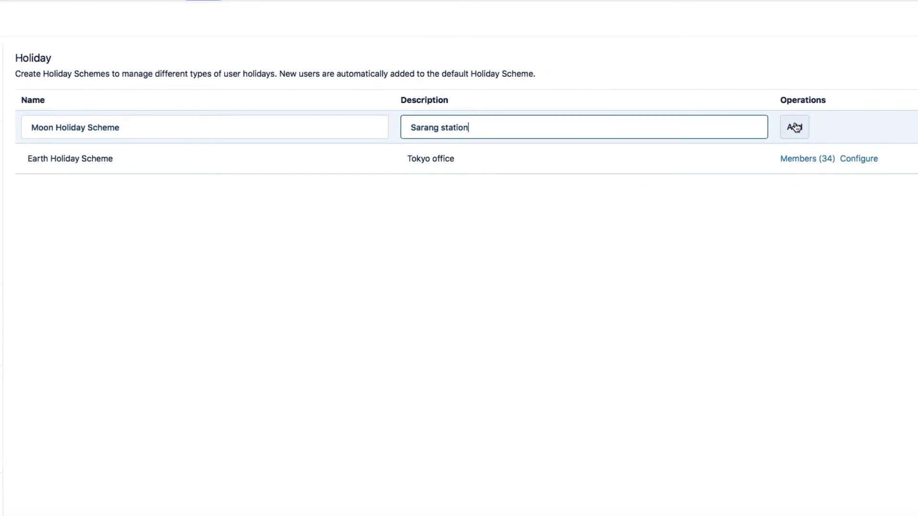
left_click(795, 127)
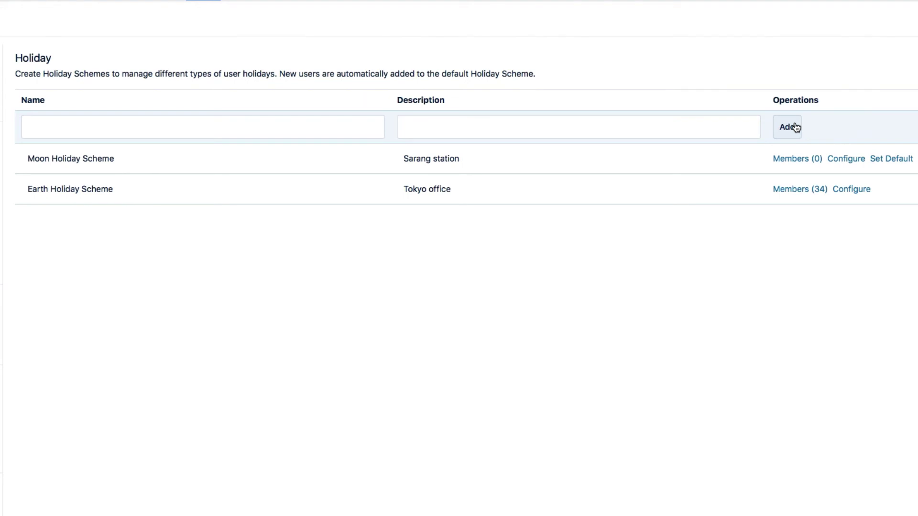
Add the fixed holiday Green Cheese Day on 15 Oct to the Moon Holiday Scheme
left_click(846, 159)
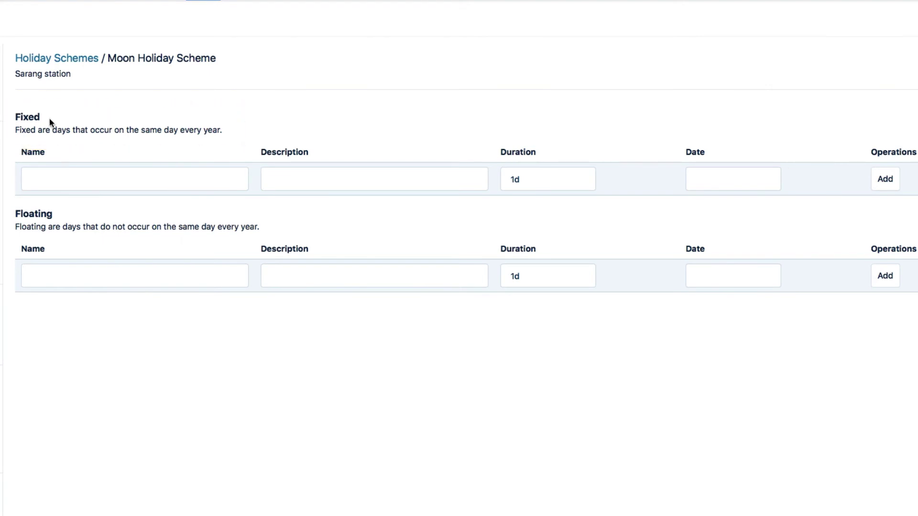
left_click(39, 178)
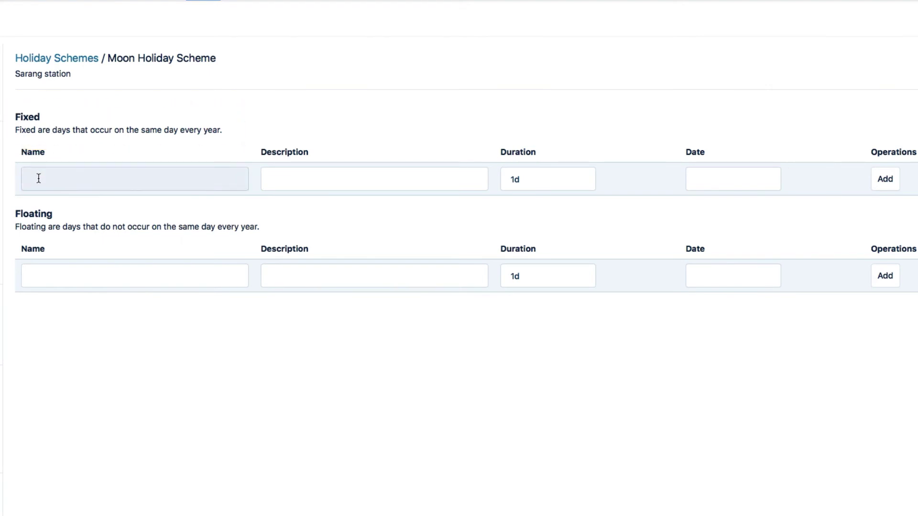
left_click(39, 179)
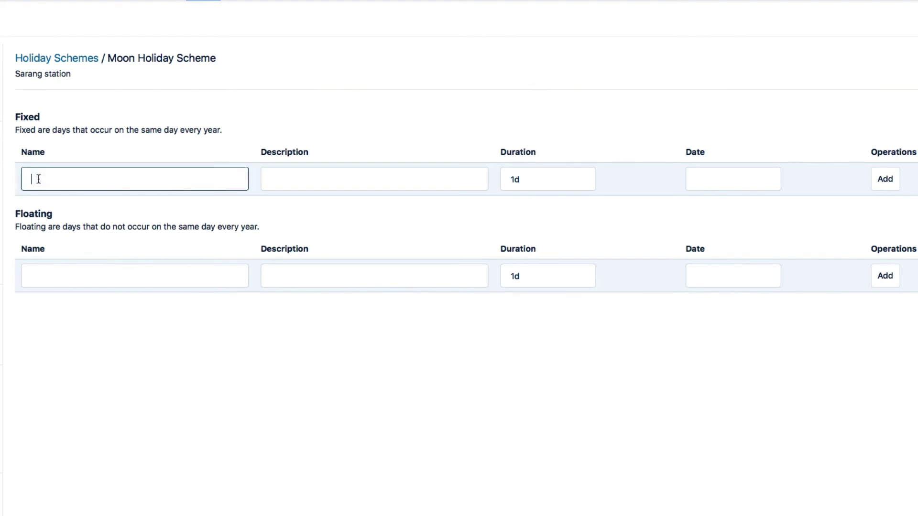
left_click(699, 177)
left_click(607, 185)
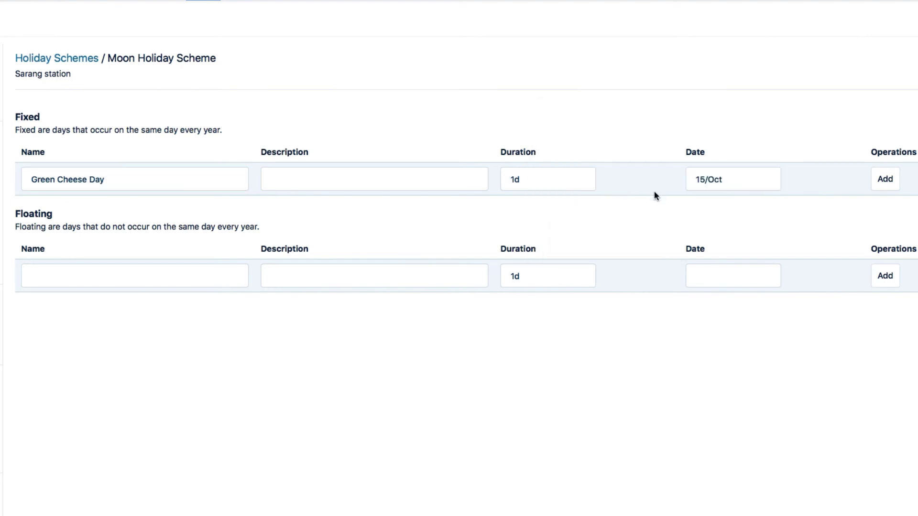
left_click(884, 180)
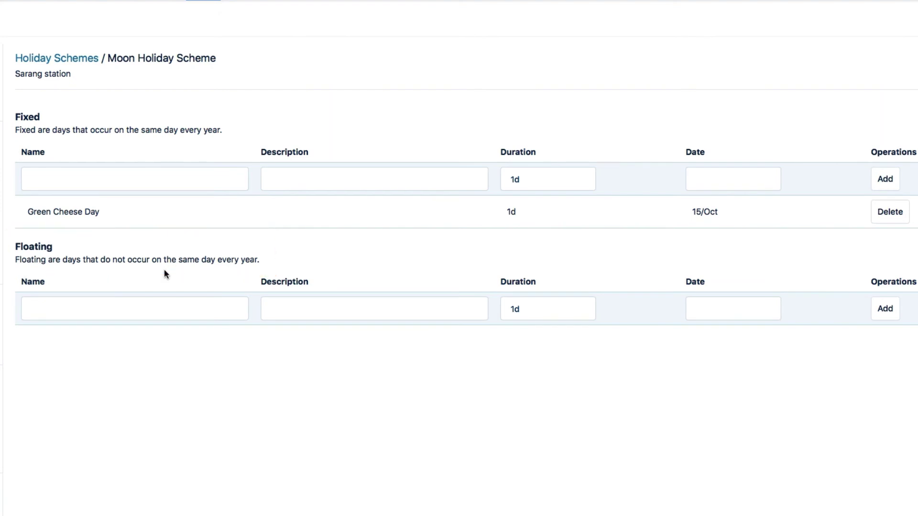
Add floating holiday Lunation 1200 on 11 January 2020
left_click(67, 310)
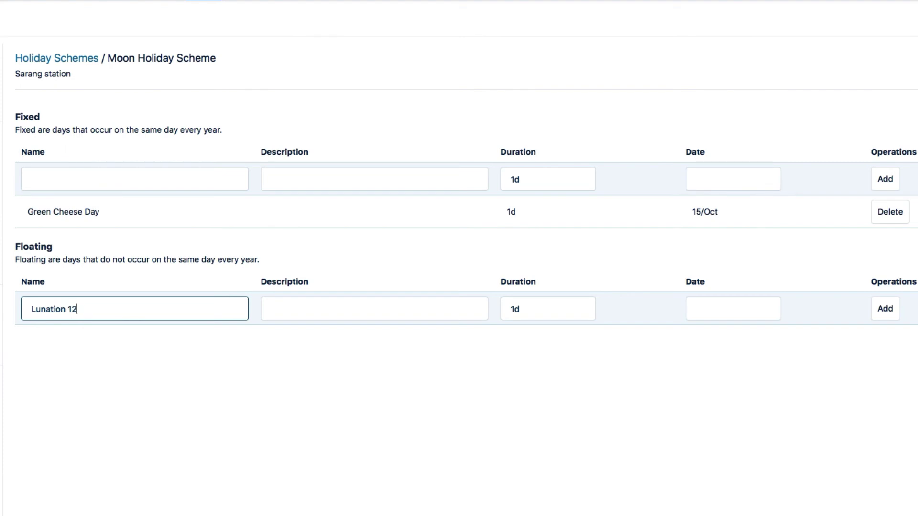
left_click(694, 308)
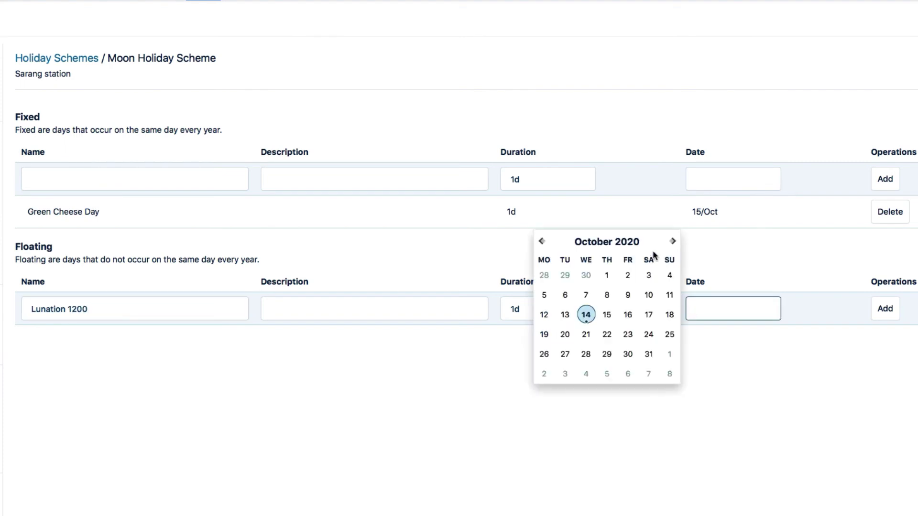
left_click(542, 242)
left_click(543, 242)
left_click(542, 242)
left_click(542, 242)
left_click(542, 242)
left_click(543, 242)
left_click(543, 242)
left_click(542, 242)
left_click(542, 242)
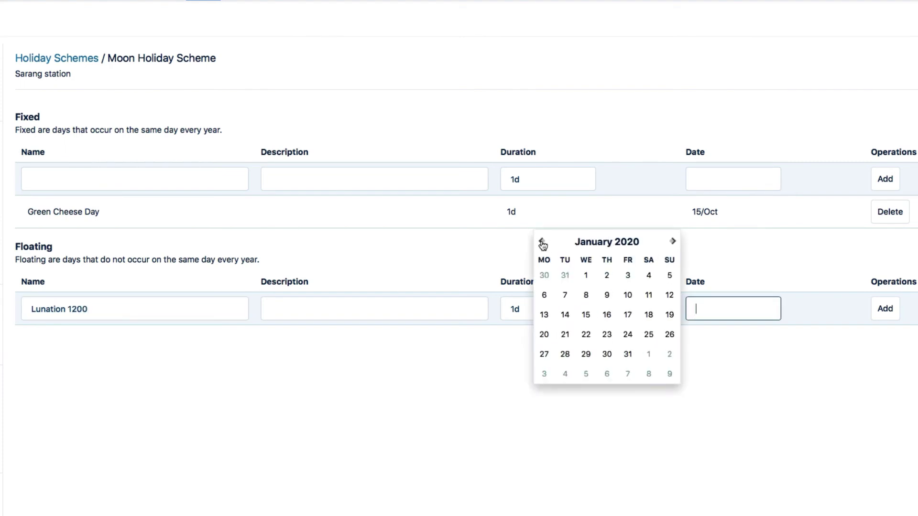
left_click(648, 295)
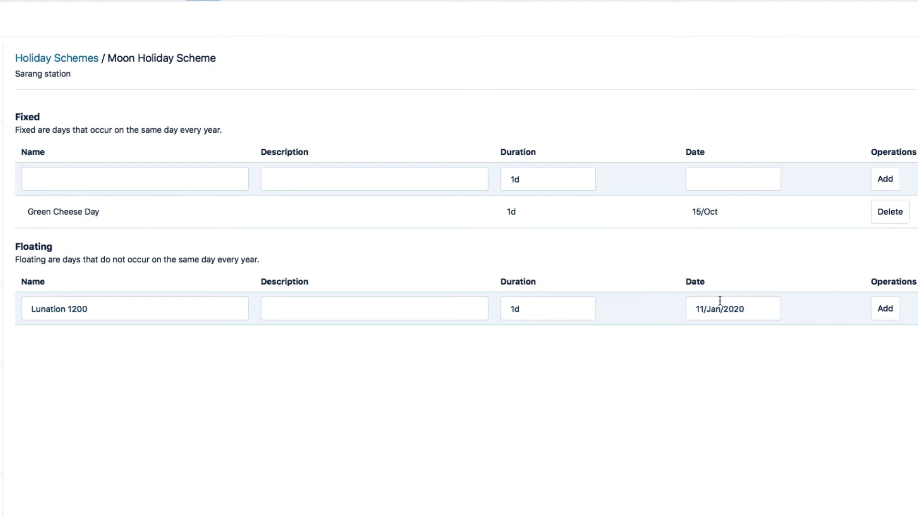
left_click(888, 312)
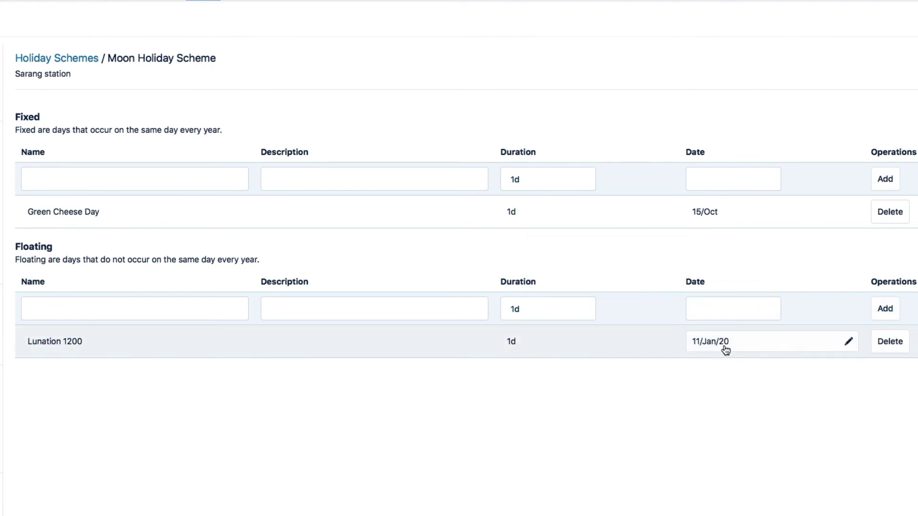
Start the next Lunation floating holiday, dated 9 February 2020
left_click(86, 301)
type("Lunation 1201")
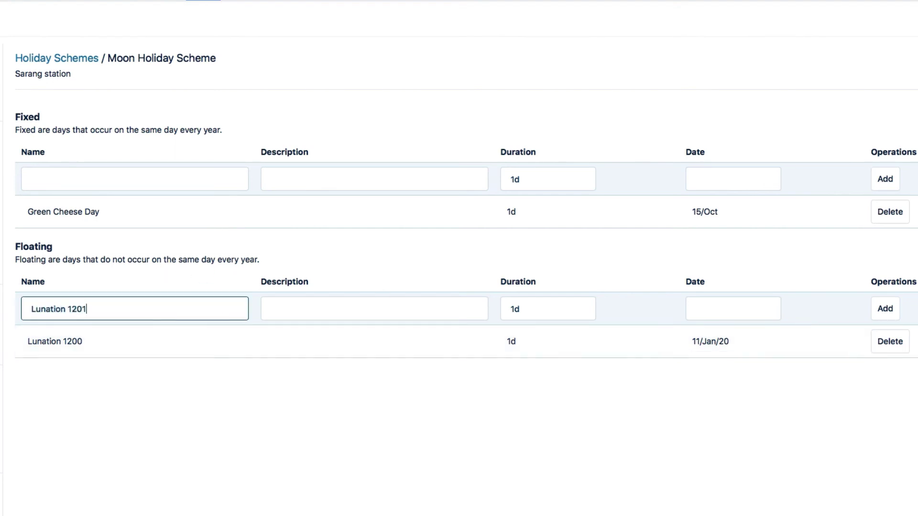
left_click(694, 309)
double_click(542, 241)
double_click(542, 241)
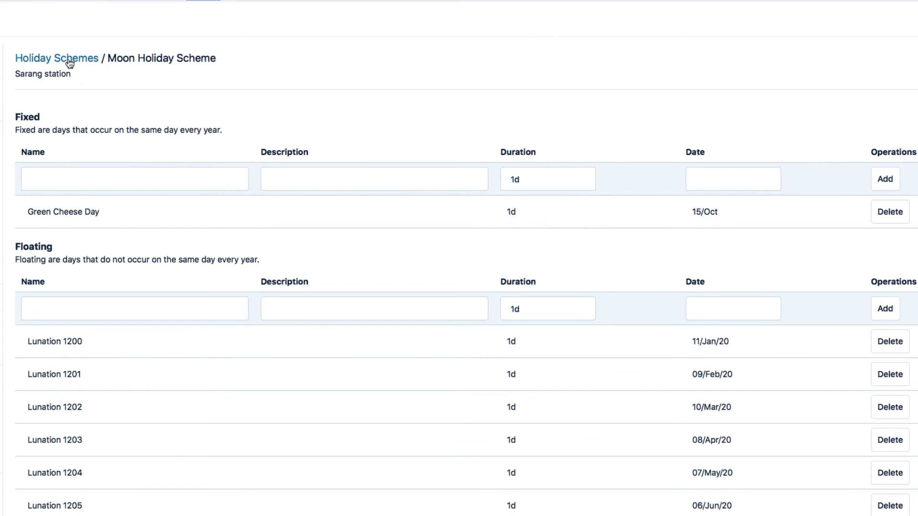
Add the first searched user as a member of the Moon Holiday Scheme
left_click(69, 59)
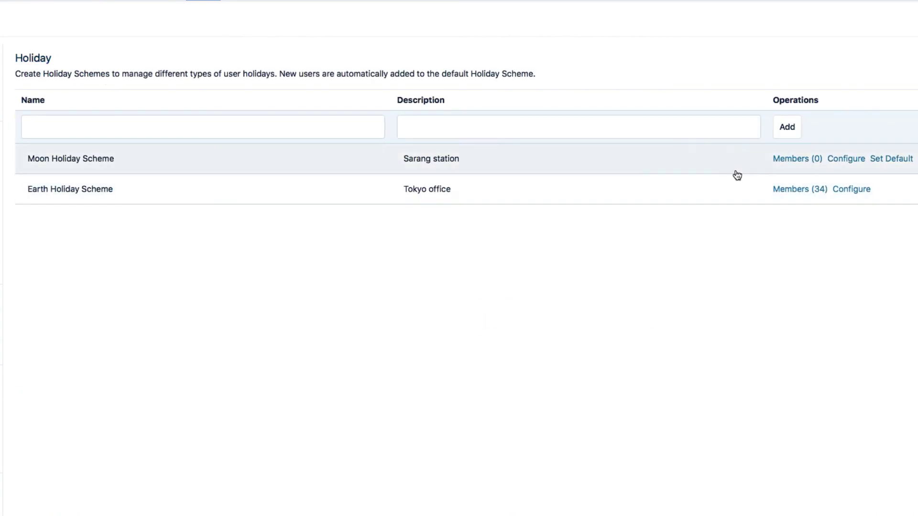
left_click(789, 159)
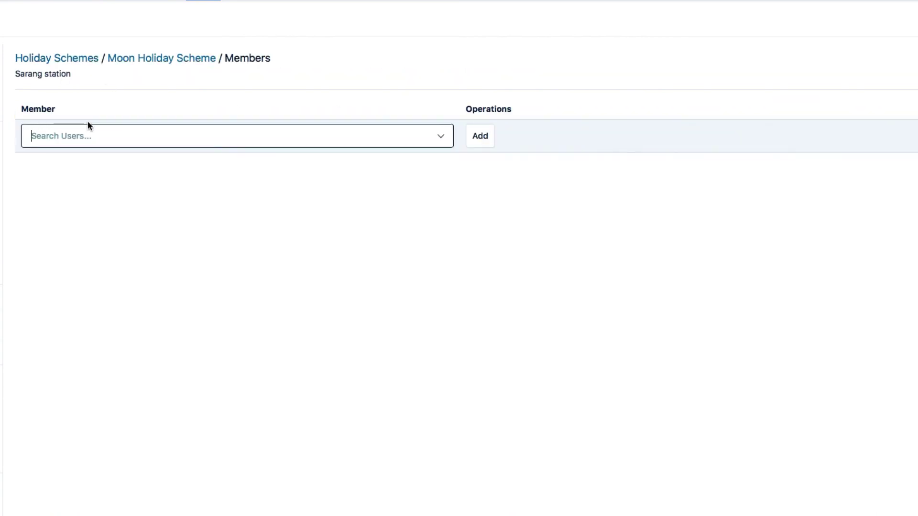
type("Dav")
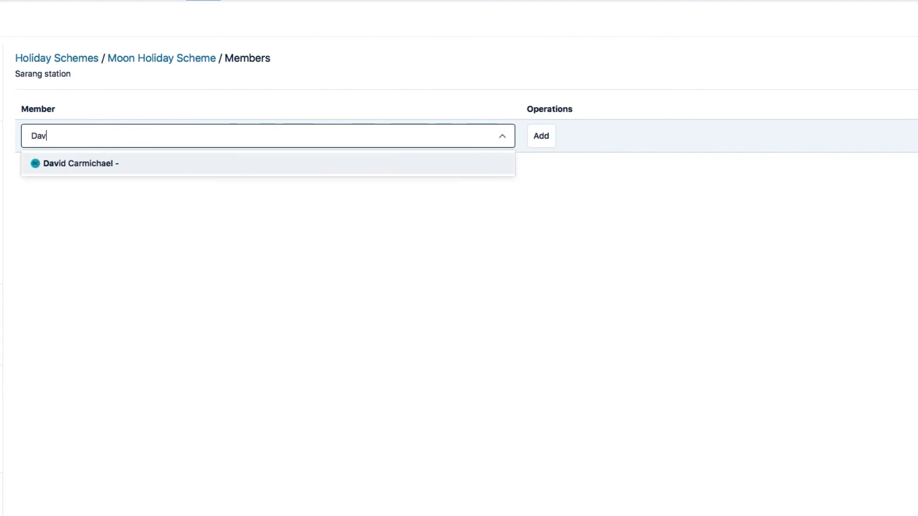
left_click(67, 163)
left_click(534, 137)
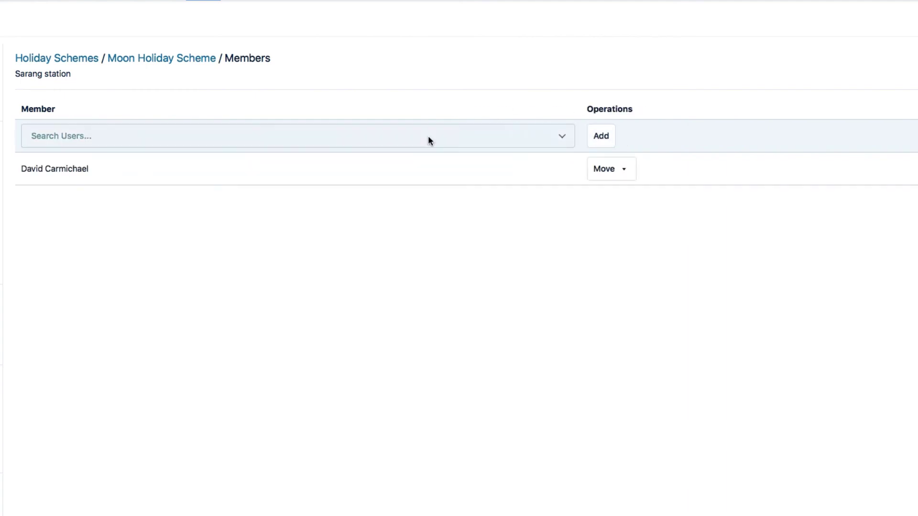
Add a second searched user to the Moon Holiday Scheme's members
left_click(428, 137)
type("Eric")
left_click(132, 164)
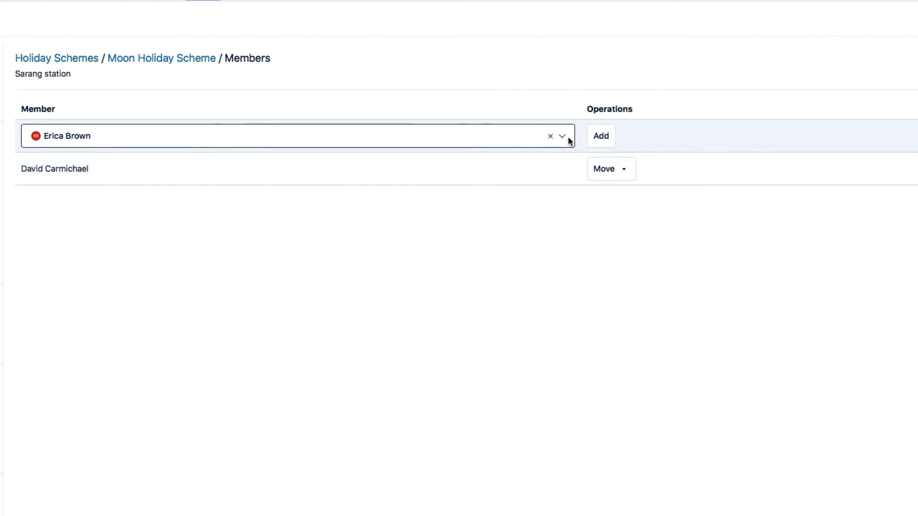
left_click(601, 136)
Add the third member to the Moon scheme and go back to the holiday schemes list
left_click(79, 135)
type("Amy")
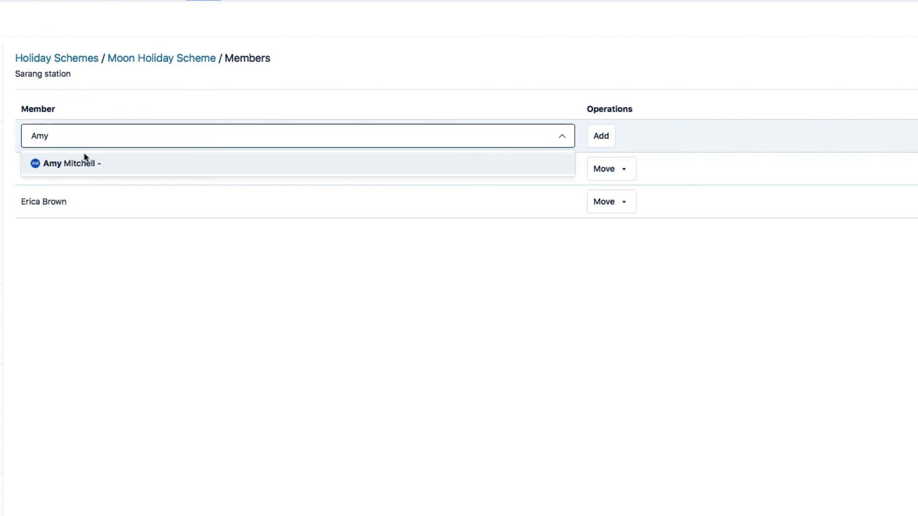
left_click(72, 162)
left_click(601, 136)
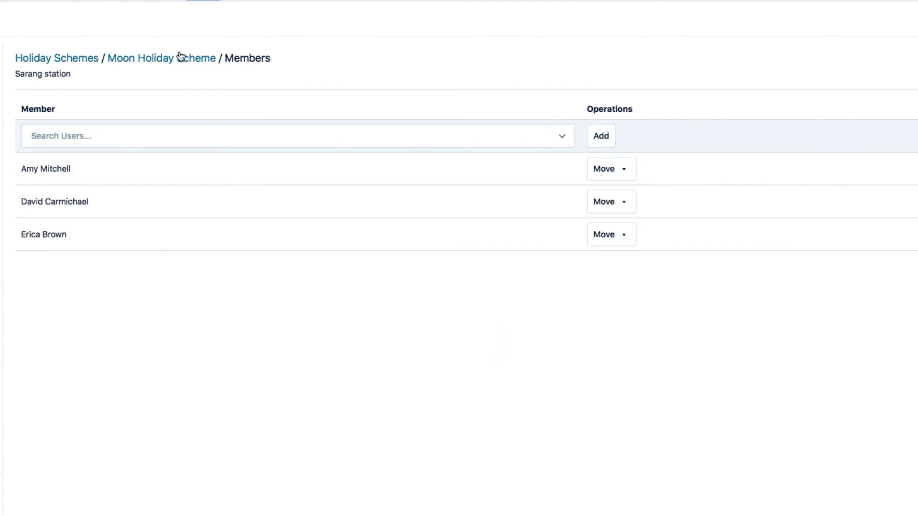
left_click(68, 58)
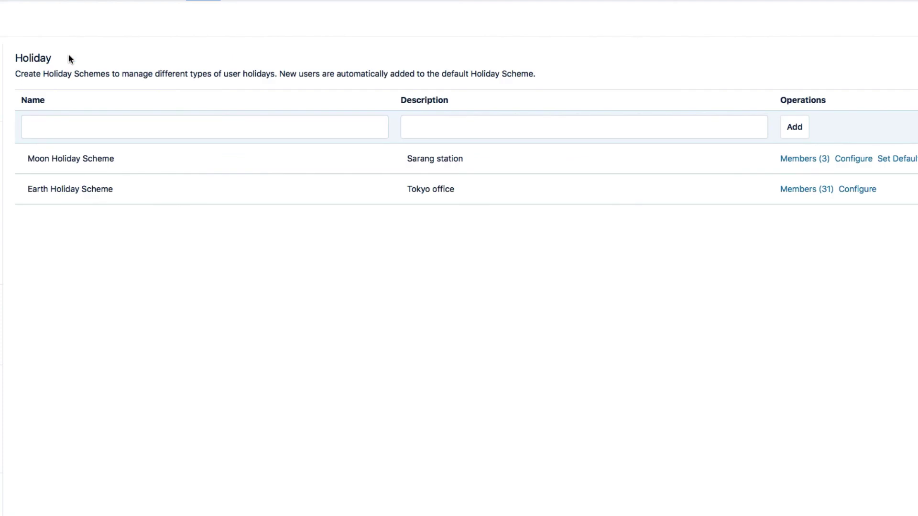